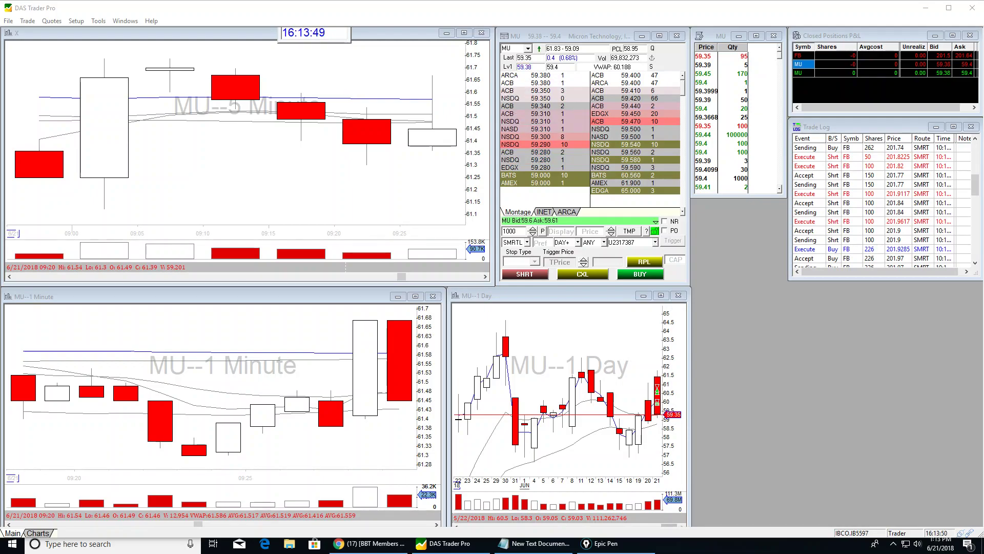
pyautogui.scroll(1, 347, 153)
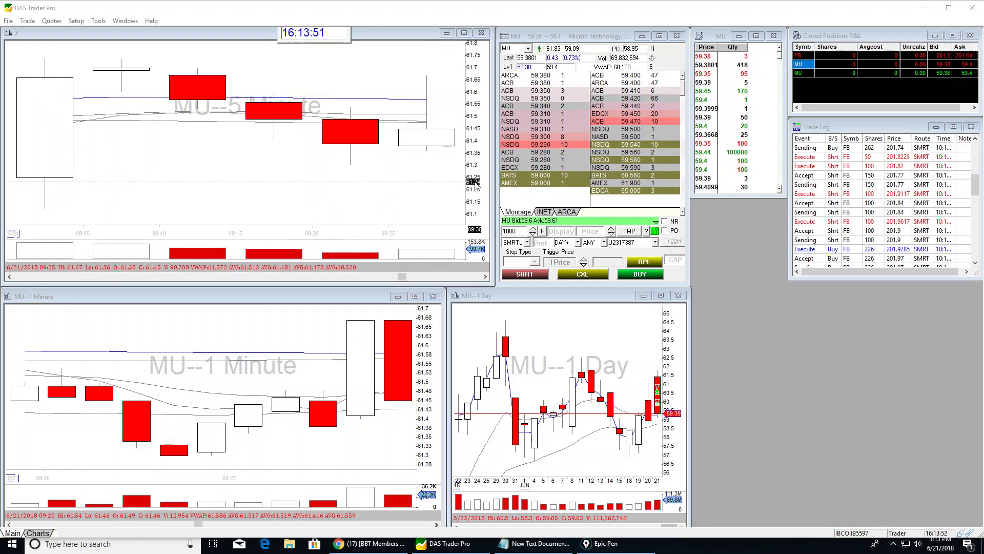
pyautogui.scroll(-1, 378, 137)
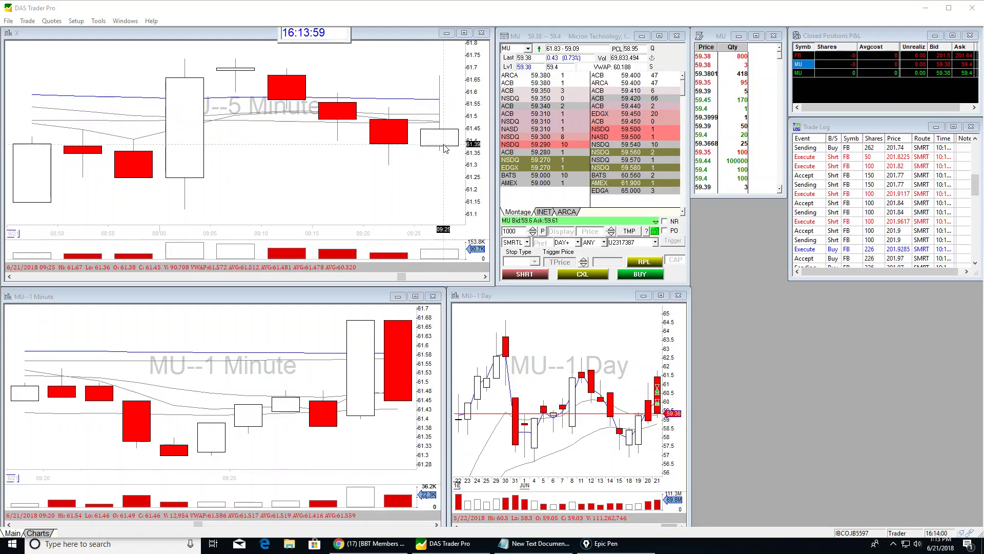
pyautogui.scroll(1, 446, 150)
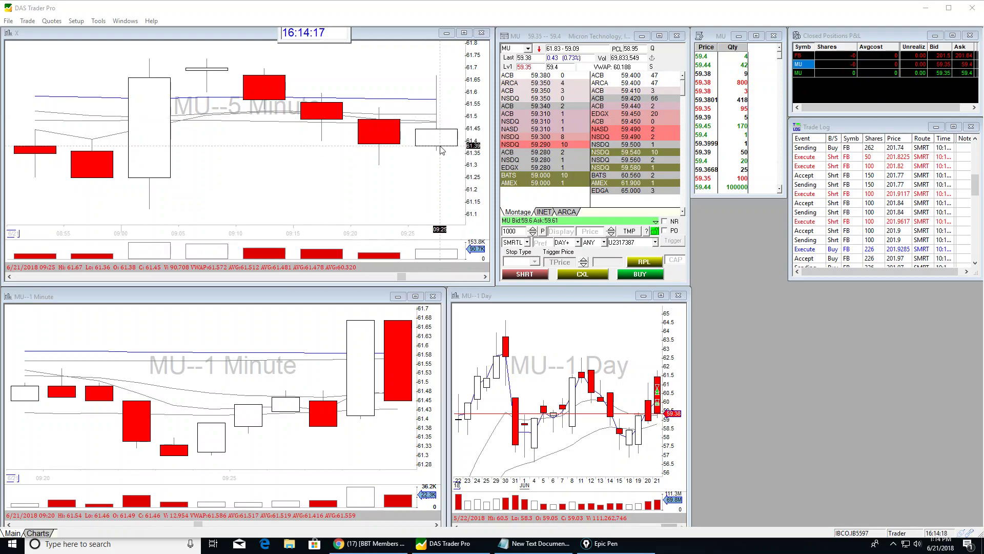
pyautogui.click(486, 277)
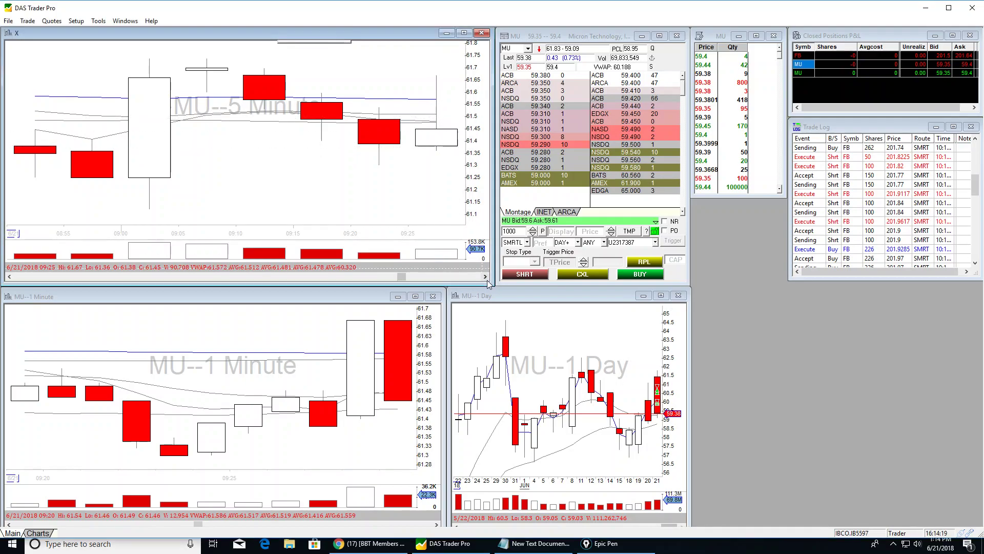
pyautogui.click(486, 278)
pyautogui.click(486, 277)
pyautogui.click(9, 276)
pyautogui.click(9, 276)
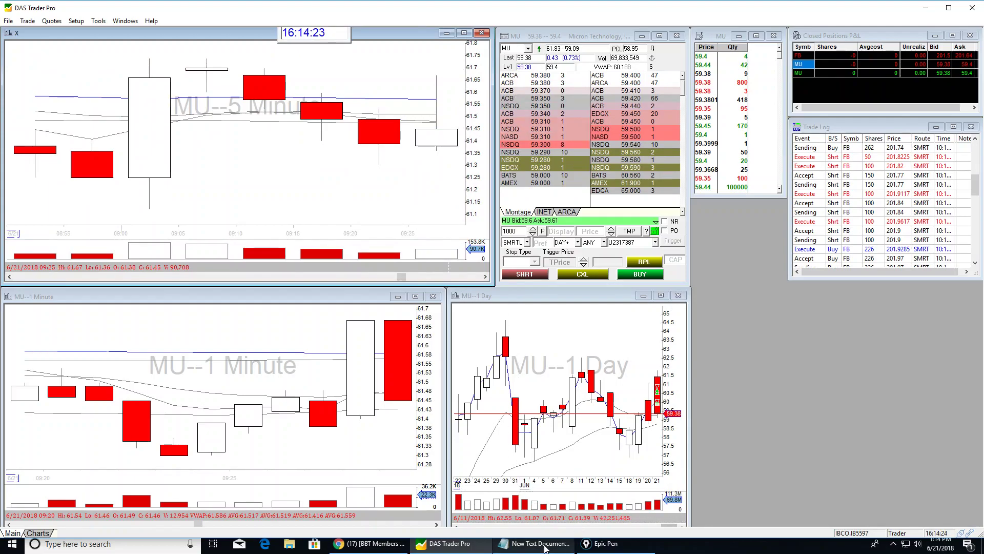
# Show the contact e-mail in the New Text Document in Notepad, and return to DAS Trader Pro
pyautogui.moveTo(544, 548)
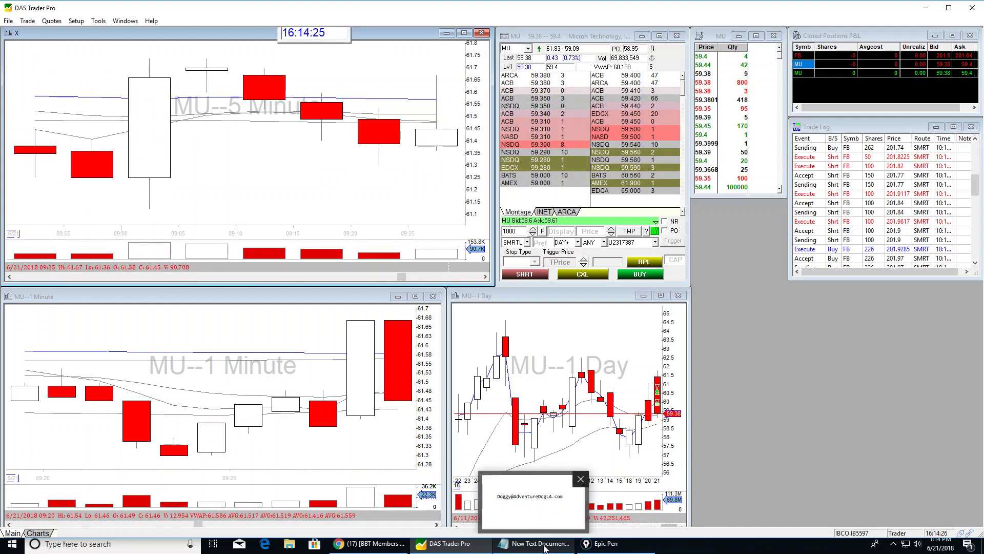
pyautogui.click(544, 549)
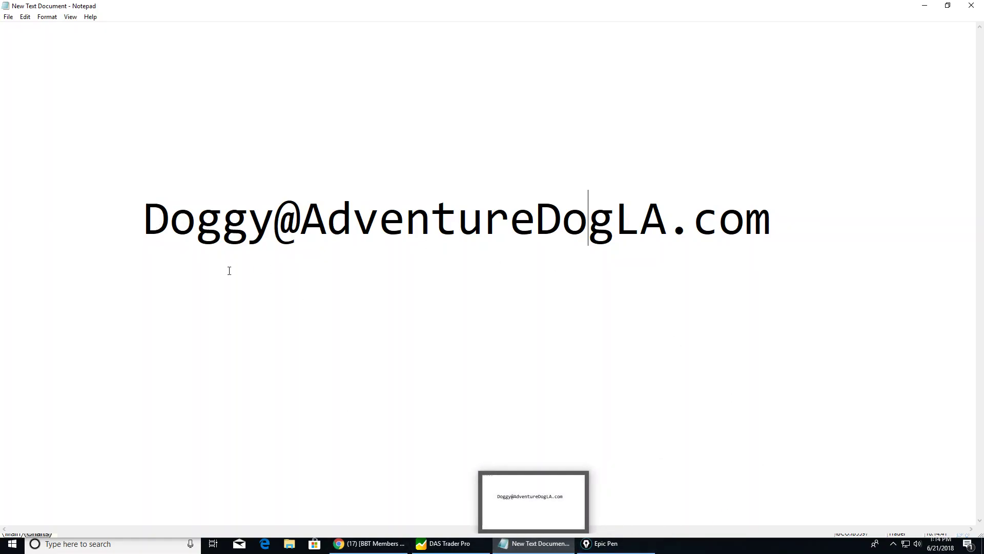
pyautogui.click(445, 543)
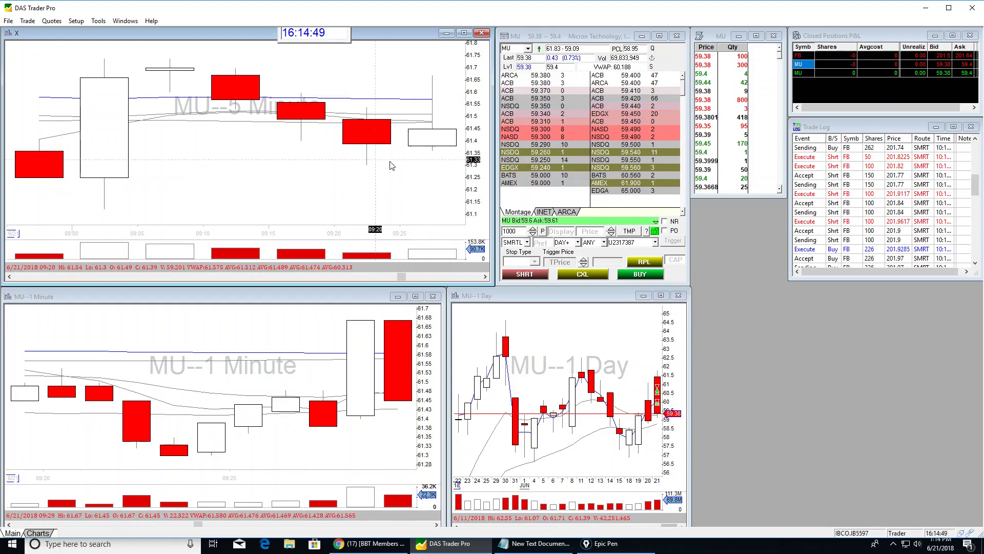
# Circle the pre-market area on the MU 1-minute and 5-minute charts with the pen, and clear both markings
pyautogui.scroll(-1, 330, 389)
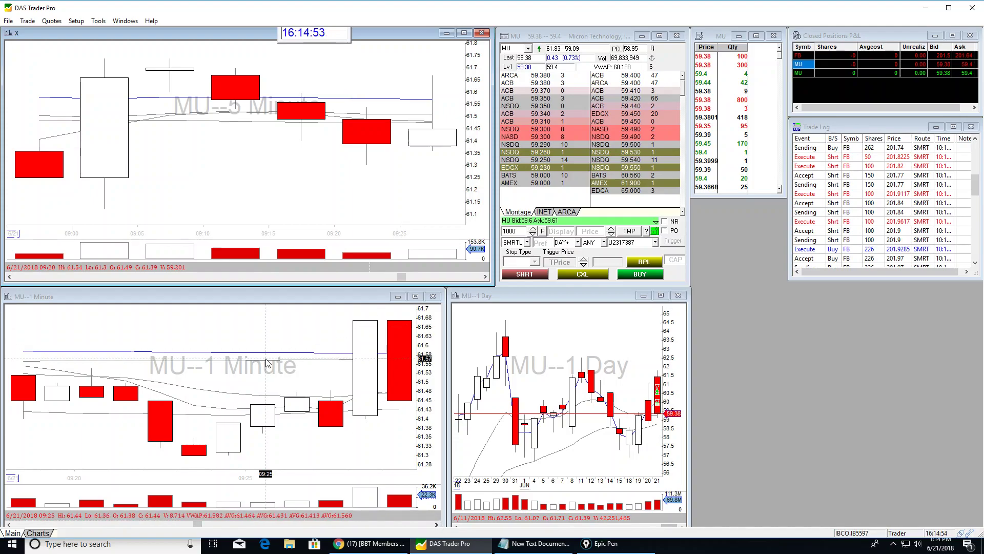
pyautogui.scroll(1, 266, 362)
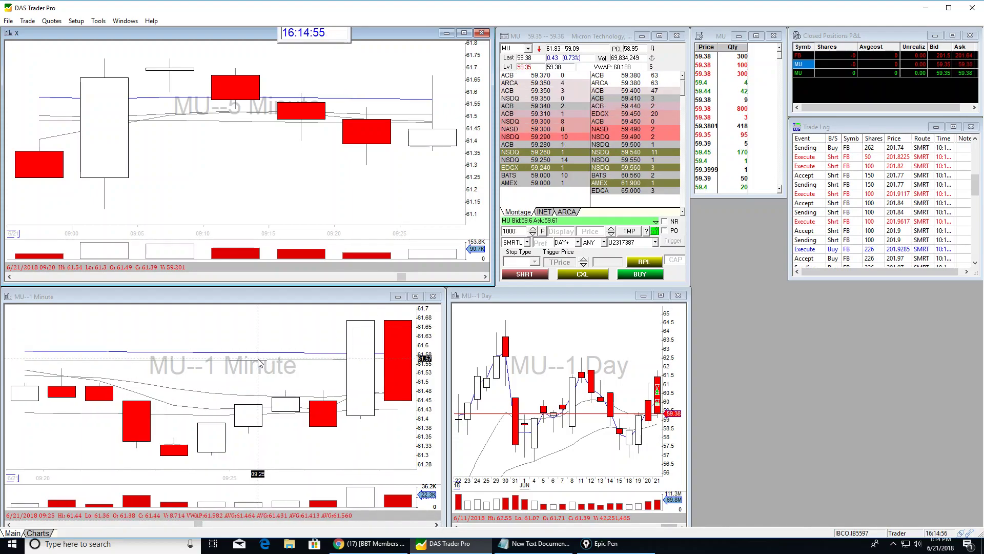
pyautogui.moveTo(240, 337)
pyautogui.mouseDown()
pyautogui.moveTo(297, 407)
pyautogui.moveTo(241, 340)
pyautogui.mouseUp()
pyautogui.moveTo(344, 85)
pyautogui.mouseDown()
pyautogui.moveTo(237, 72)
pyautogui.moveTo(184, 149)
pyautogui.moveTo(341, 103)
pyautogui.moveTo(337, 111)
pyautogui.mouseUp()
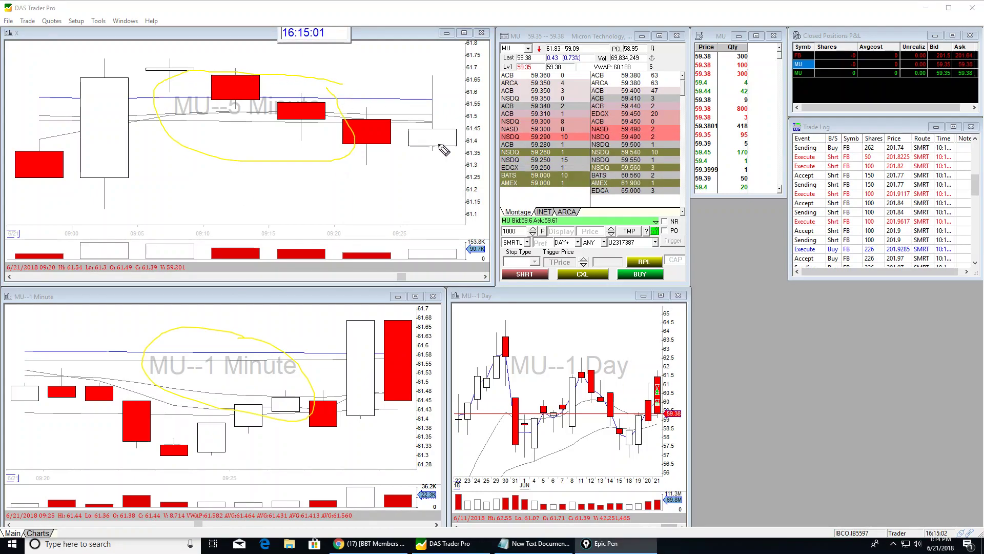
pyautogui.hotkey('ctrl', 'shift', '1')
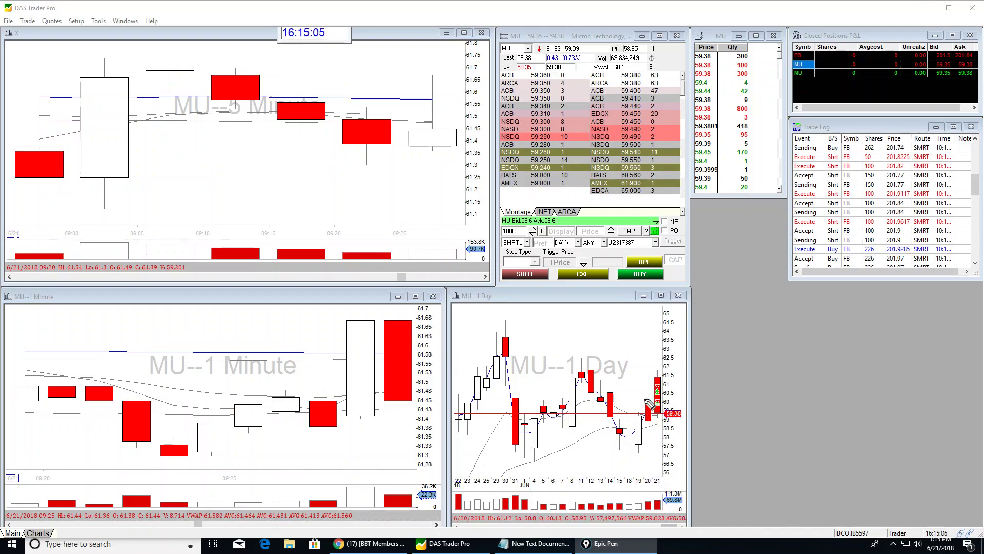
# Mark the latest candles on the daily chart, handwrite "5 min" in the empty workspace area, and clear the drawings
pyautogui.moveTo(645, 401); pyautogui.dragTo(664, 383)
pyautogui.hotkey('ctrl', 'shift', 'c')
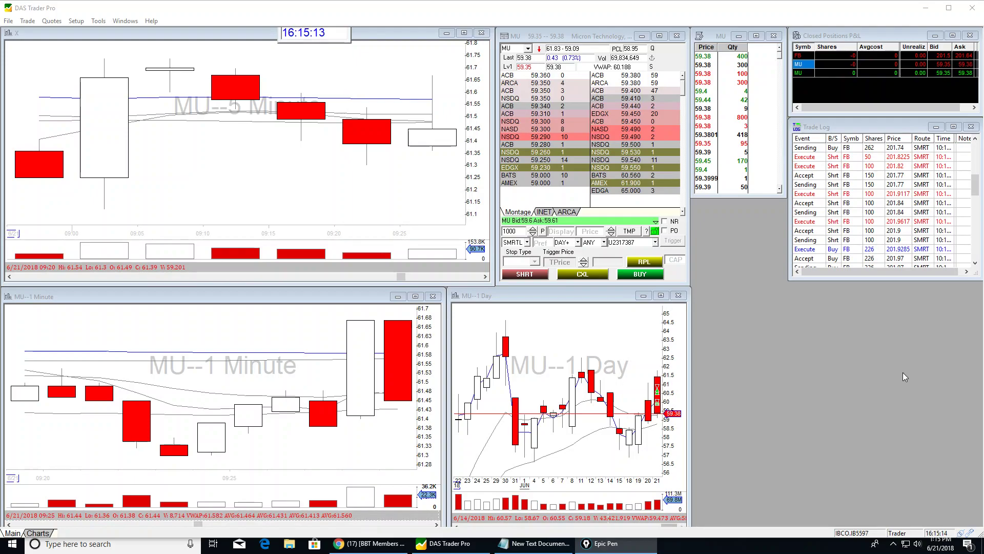
pyautogui.moveTo(726, 306); pyautogui.dragTo(727, 342)
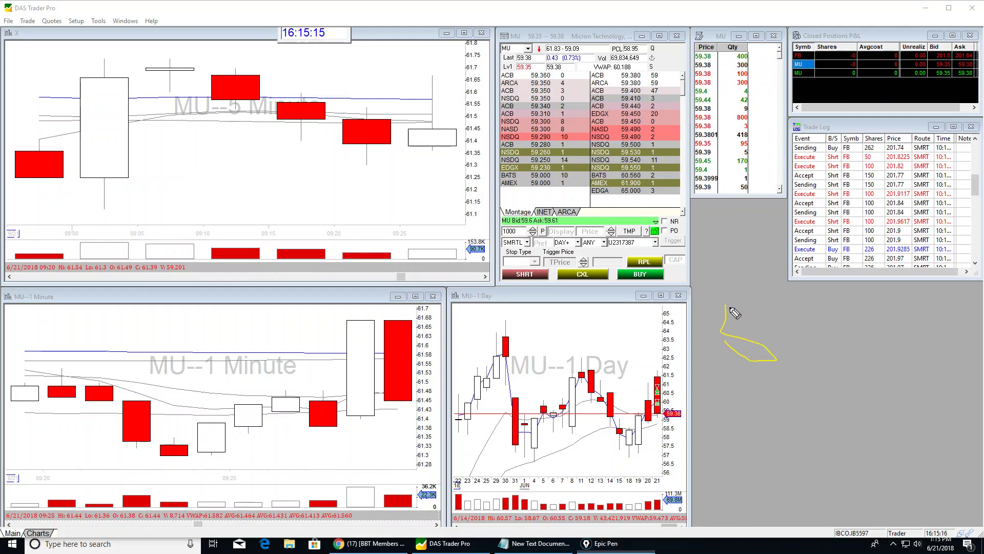
pyautogui.moveTo(726, 307)
pyautogui.mouseDown()
pyautogui.moveTo(841, 320)
pyautogui.moveTo(889, 344)
pyautogui.mouseUp()
pyautogui.moveTo(906, 310)
pyautogui.mouseDown()
pyautogui.moveTo(928, 359)
pyautogui.moveTo(970, 353)
pyautogui.mouseUp()
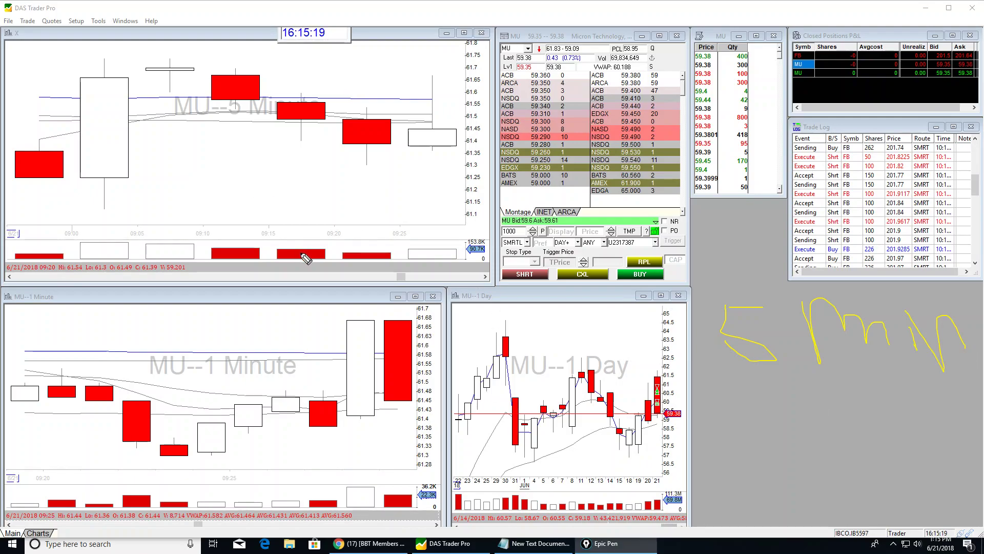
pyautogui.hotkey('ctrl', 'shift', '7')
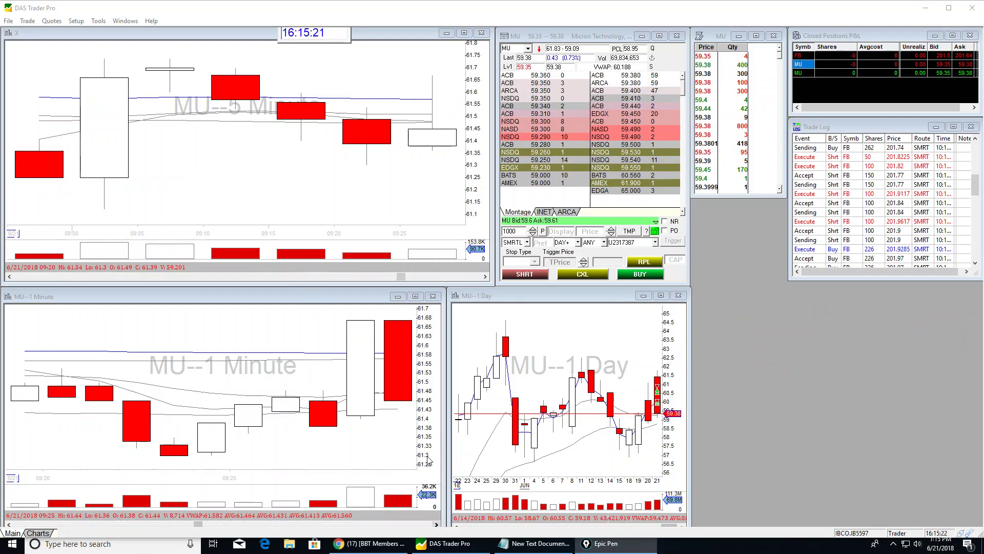
# Advance the MU 1-minute chart candle by candle past the market open to the 09:34 candle
pyautogui.click(437, 525)
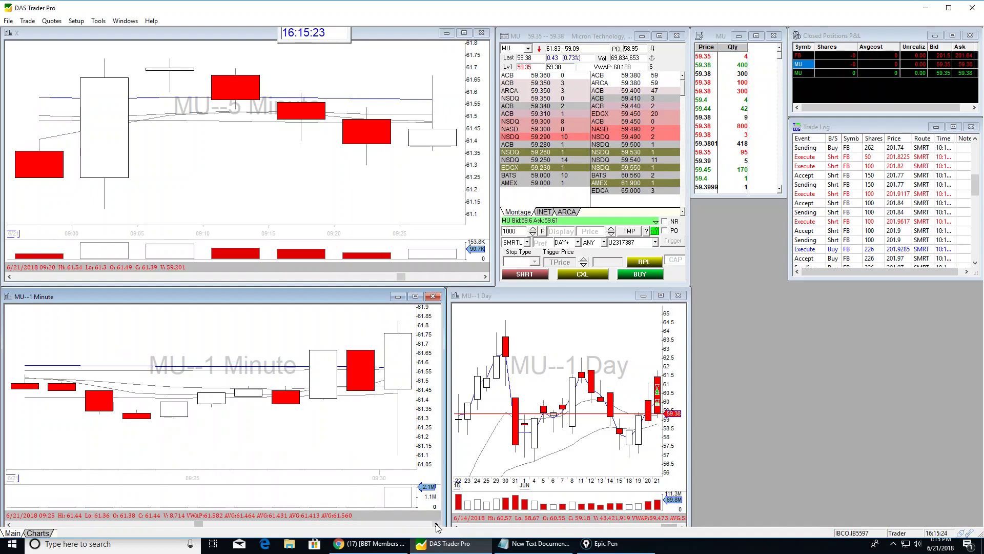
pyautogui.click(437, 525)
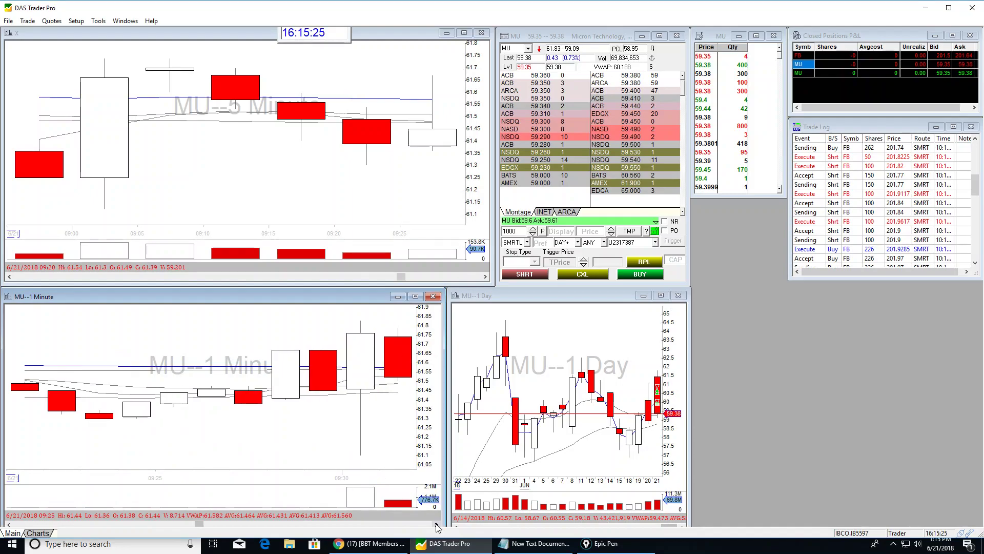
pyautogui.click(437, 525)
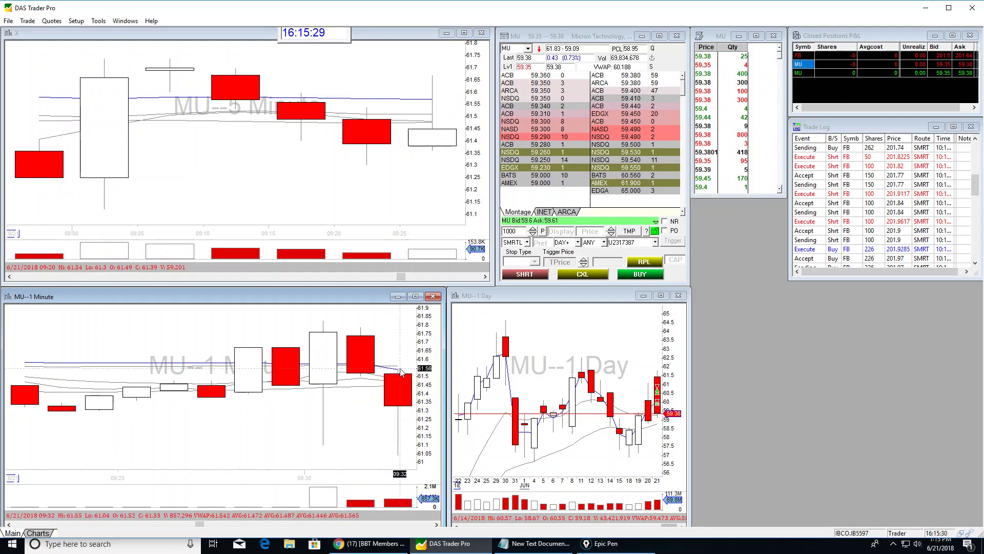
pyautogui.scroll(1, 405, 371)
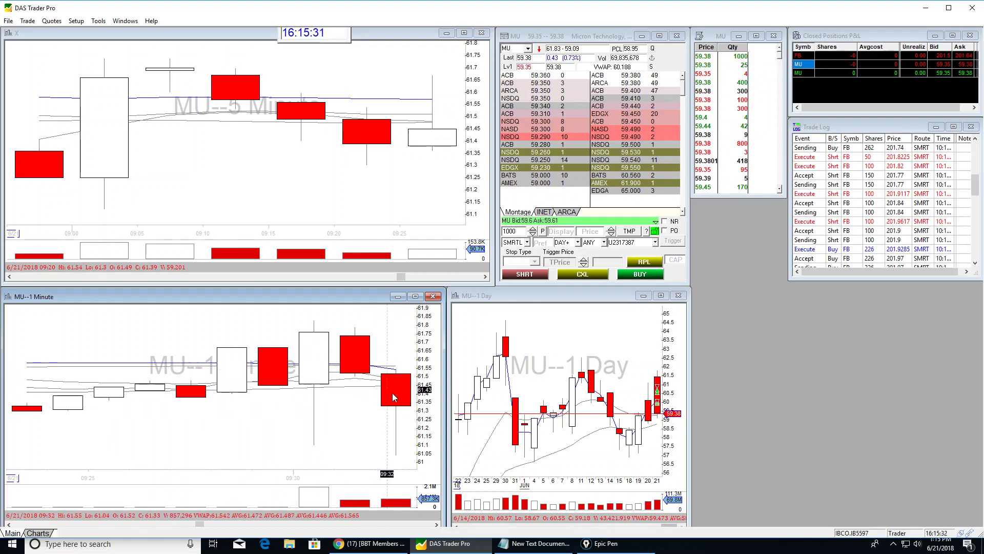
pyautogui.click(438, 526)
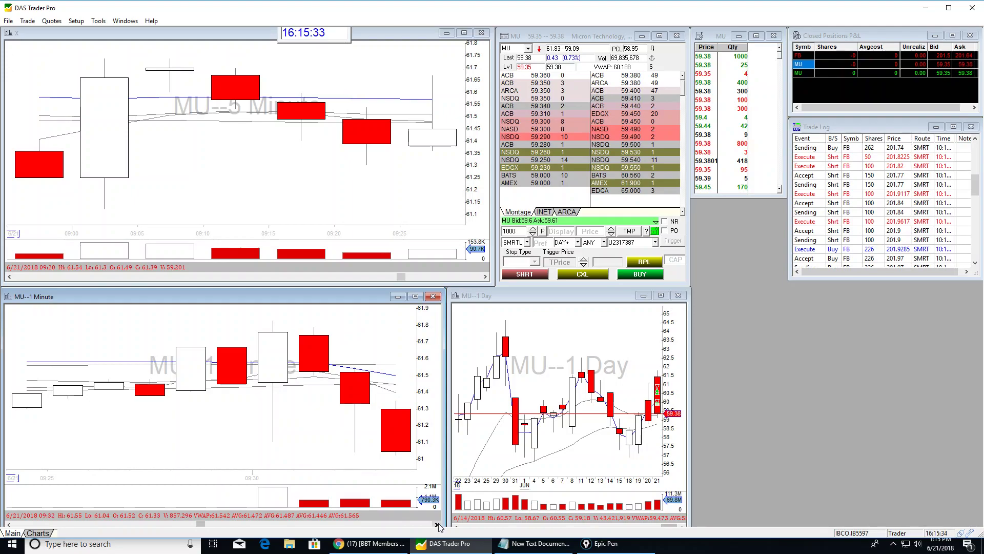
pyautogui.click(438, 525)
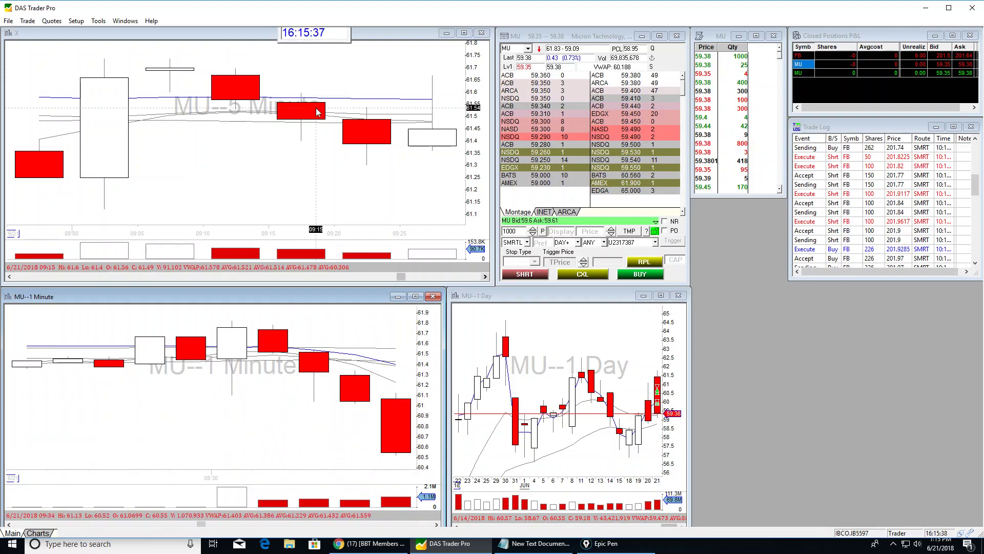
# Advance the MU 5-minute chart to the 09:30 candle
pyautogui.scroll(-1, 392, 220)
pyautogui.click(485, 276)
pyautogui.scroll(1, 438, 218)
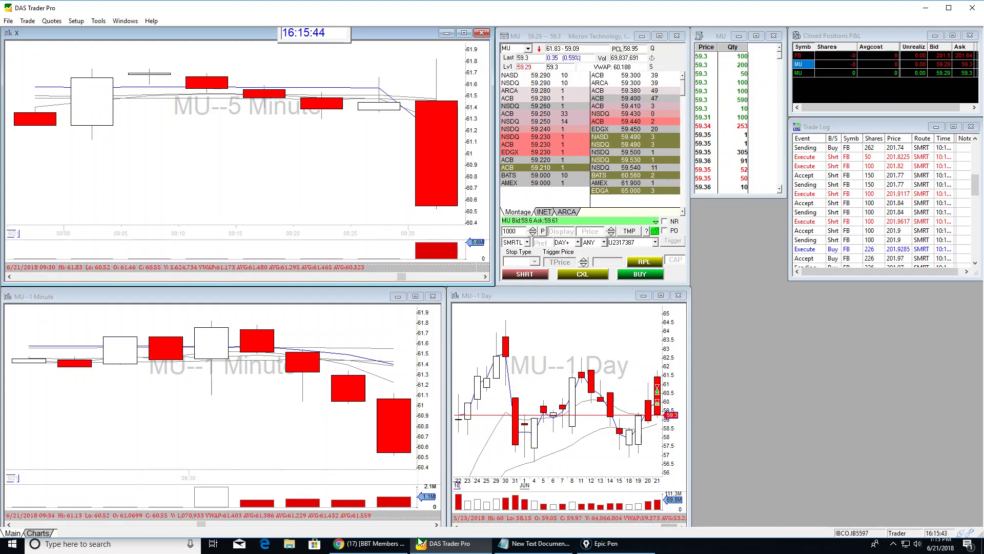
# Advance the MU 1-minute chart candle by candle to the 09:38 candle, examining the price against the moving averages
pyautogui.click(437, 525)
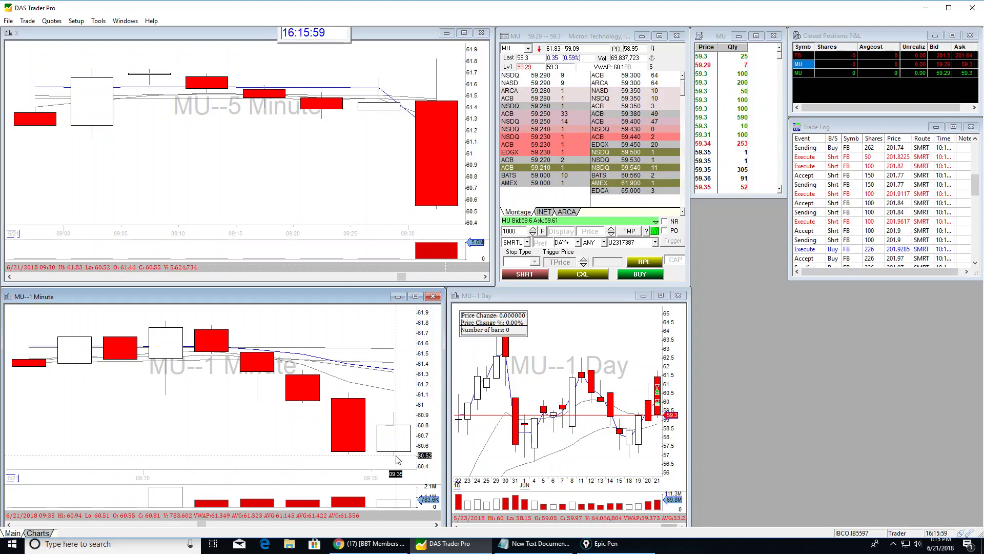
pyautogui.scroll(1, 405, 425)
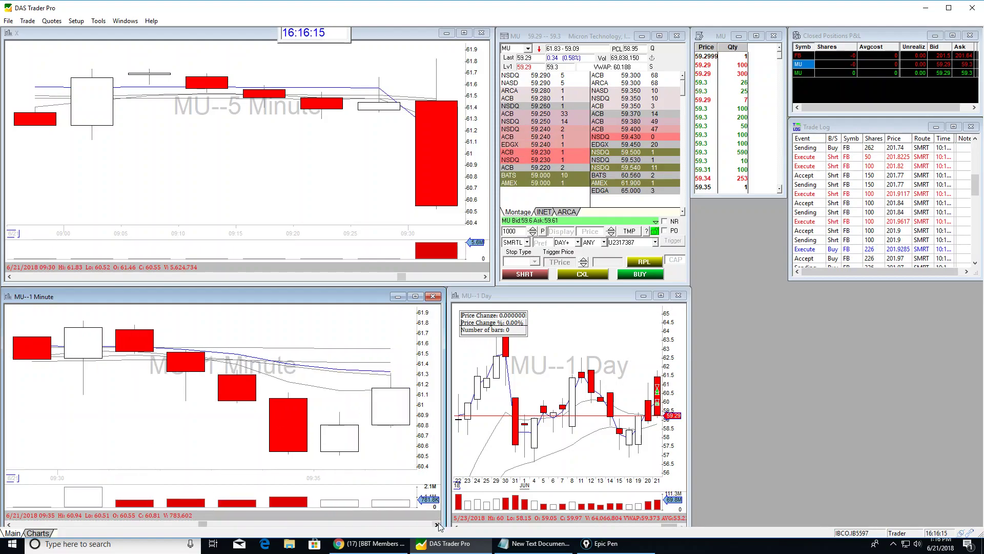
pyautogui.scroll(-2, 397, 447)
pyautogui.click(437, 525)
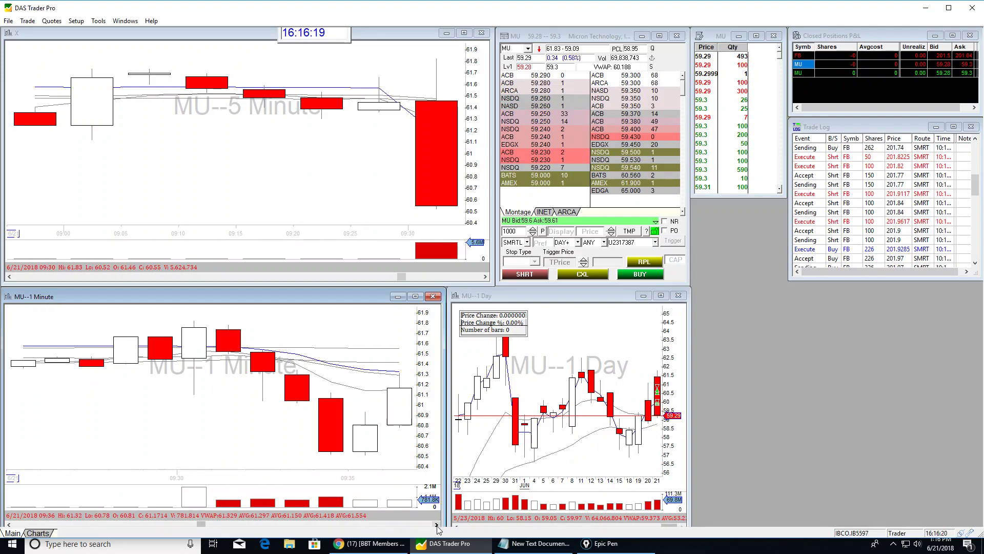
pyautogui.scroll(3, 396, 403)
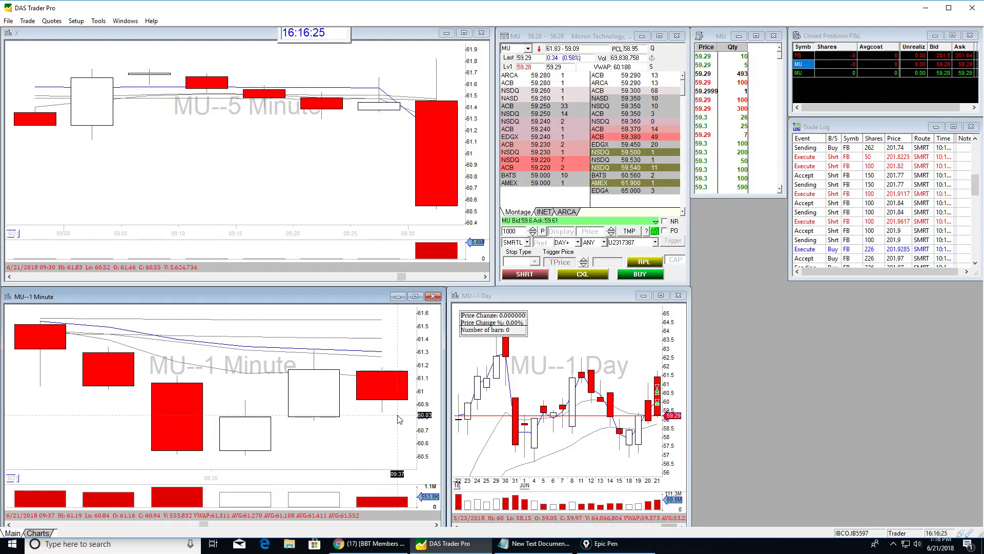
pyautogui.scroll(1, 398, 410)
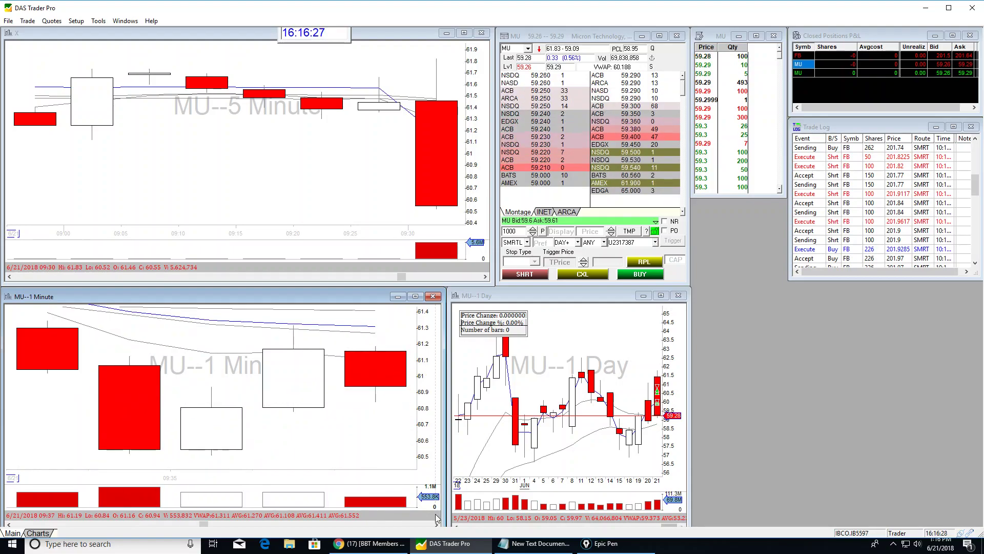
pyautogui.scroll(-2, 385, 408)
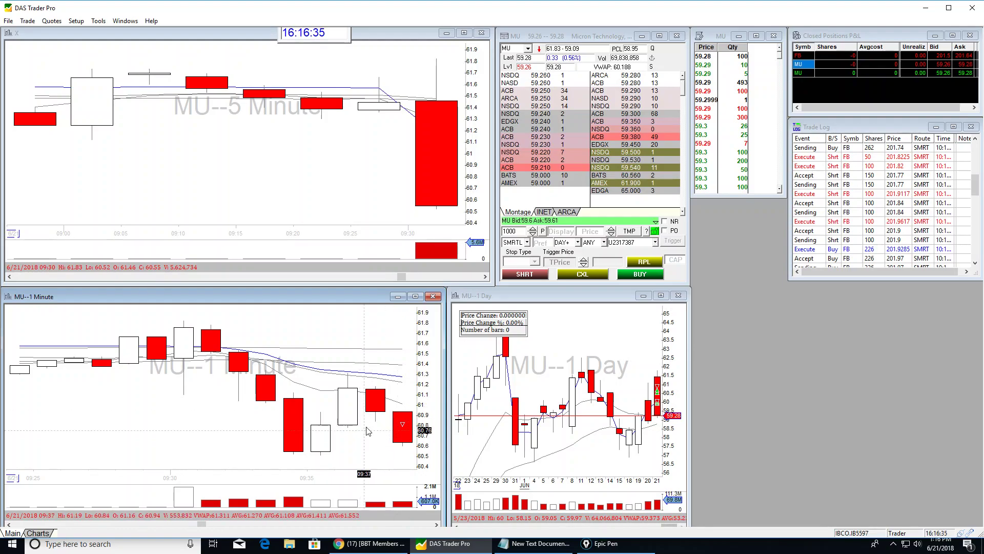
pyautogui.press('Up')
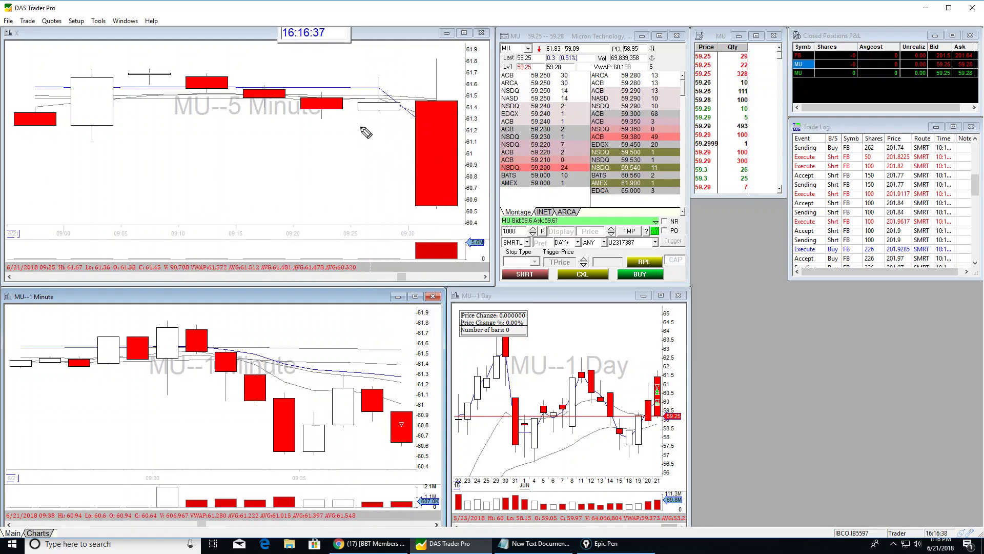
# Draw two downward-sloping pen strokes around the 09:30 candle on the 5-minute chart, and leave drawing mode
pyautogui.moveTo(361, 126); pyautogui.dragTo(455, 188)
pyautogui.moveTo(426, 108); pyautogui.dragTo(463, 140)
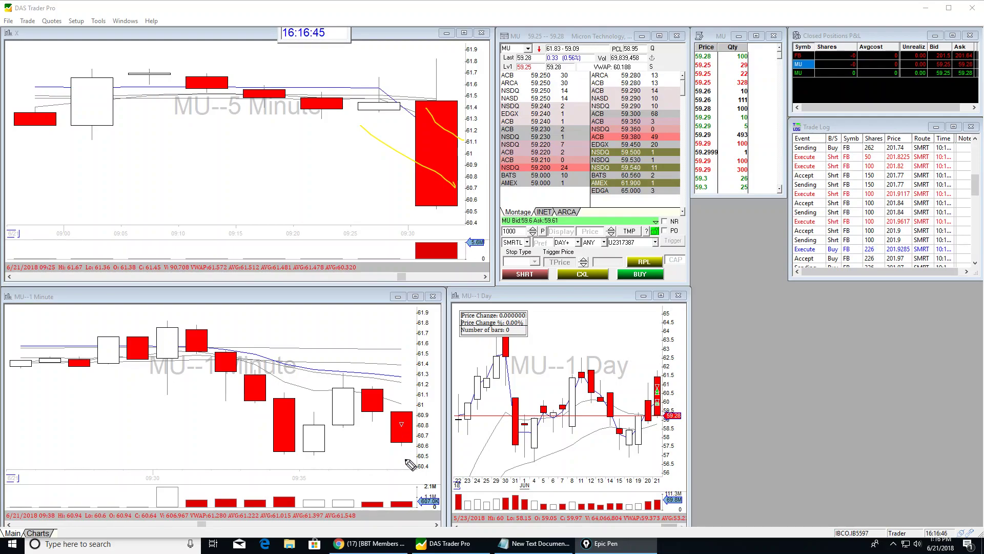
pyautogui.hotkey('ctrl', 'shift', '2')
# Examine the 09:39 trade markers on the 1-minute chart and advance it to the 09:40 candle
pyautogui.click(436, 525)
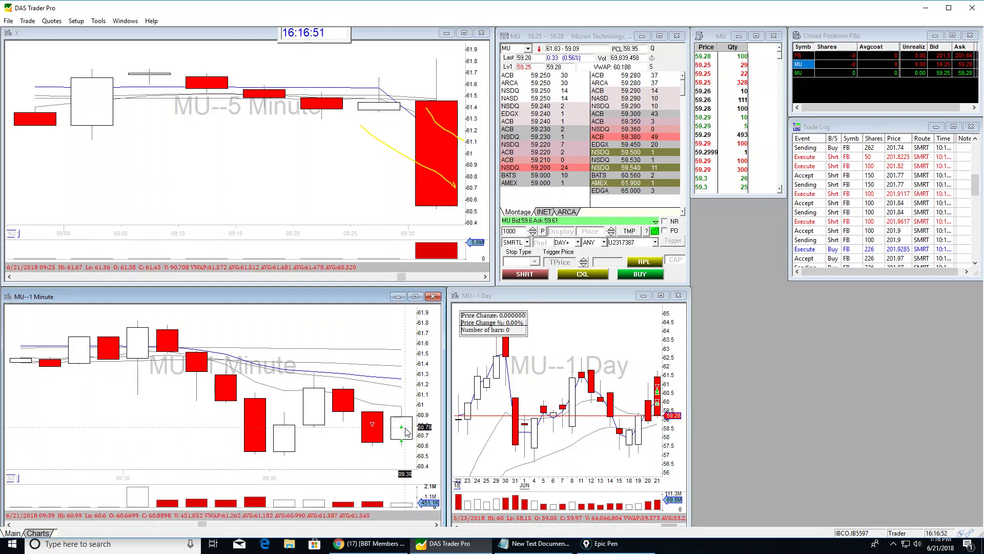
pyautogui.scroll(1, 408, 429)
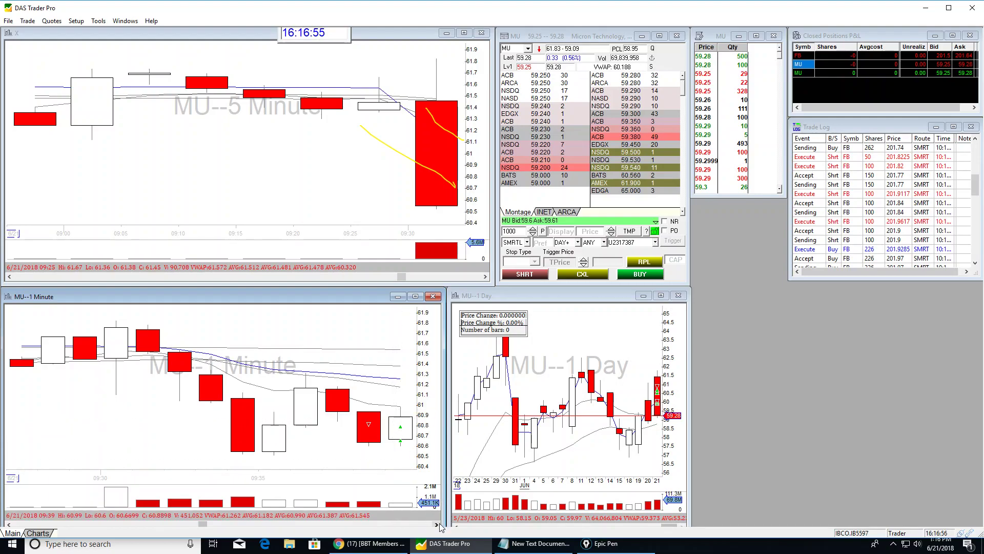
pyautogui.scroll(-1, 427, 483)
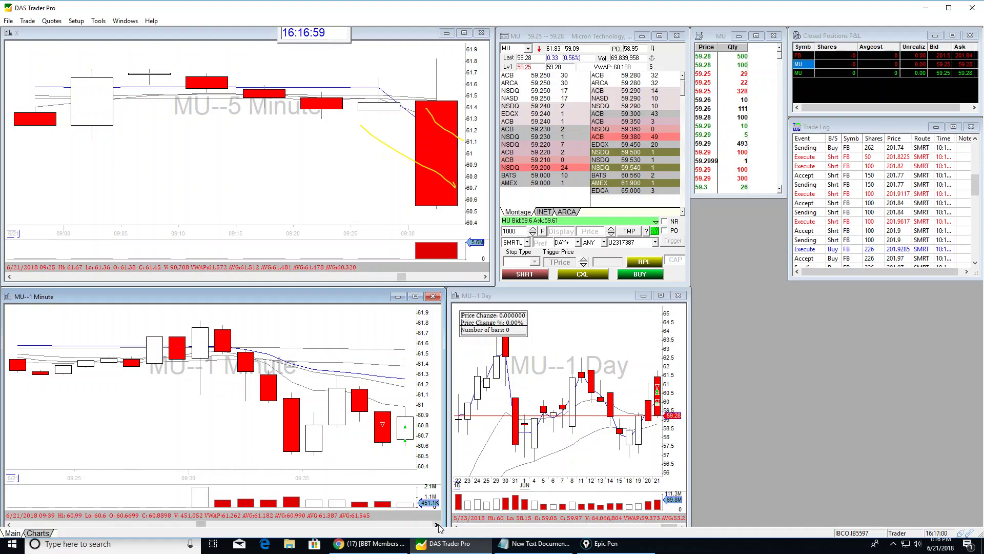
pyautogui.click(437, 525)
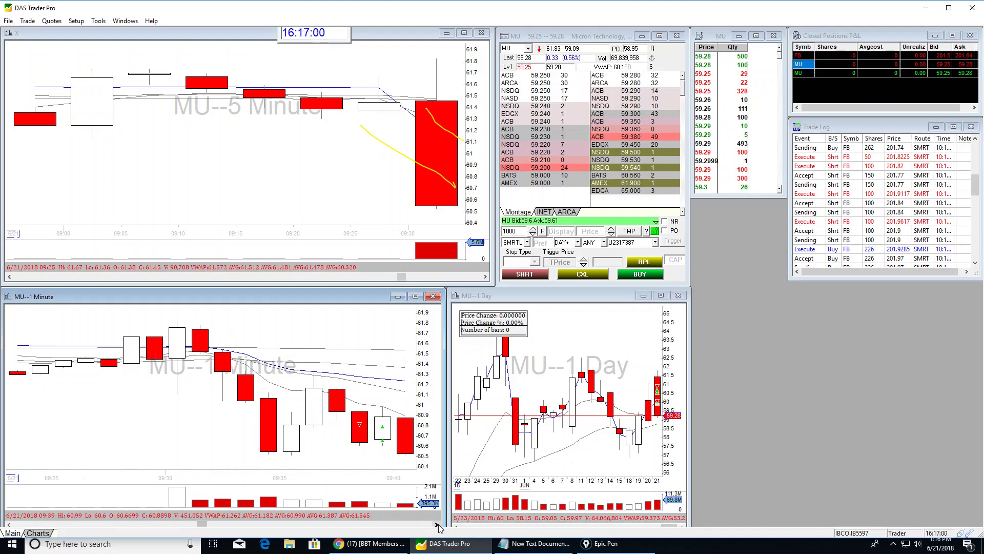
# Advance the MU 5-minute chart to the 09:40 candle and clear the pen strokes drawn over it
pyautogui.click(485, 277)
pyautogui.click(484, 277)
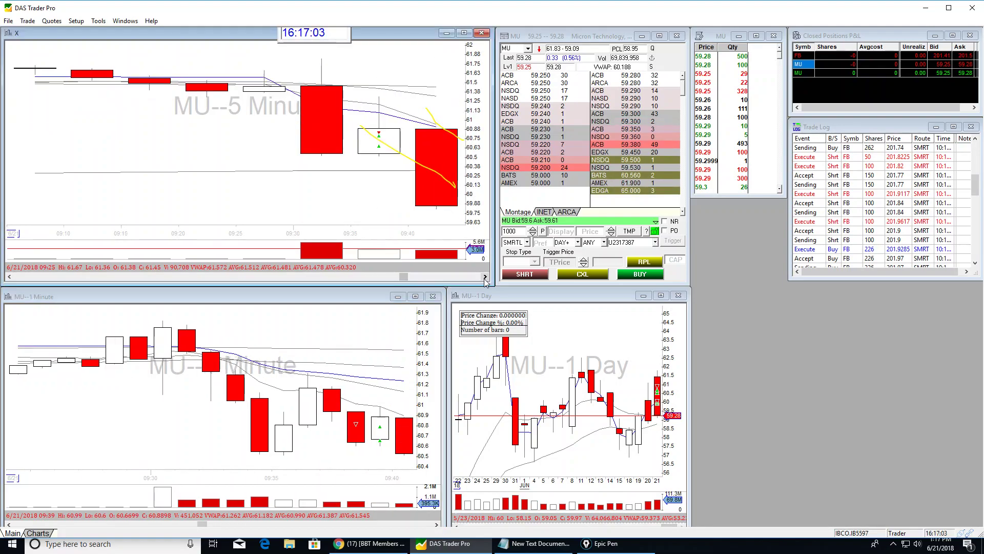
pyautogui.hotkey('ctrl', 'shift', '7')
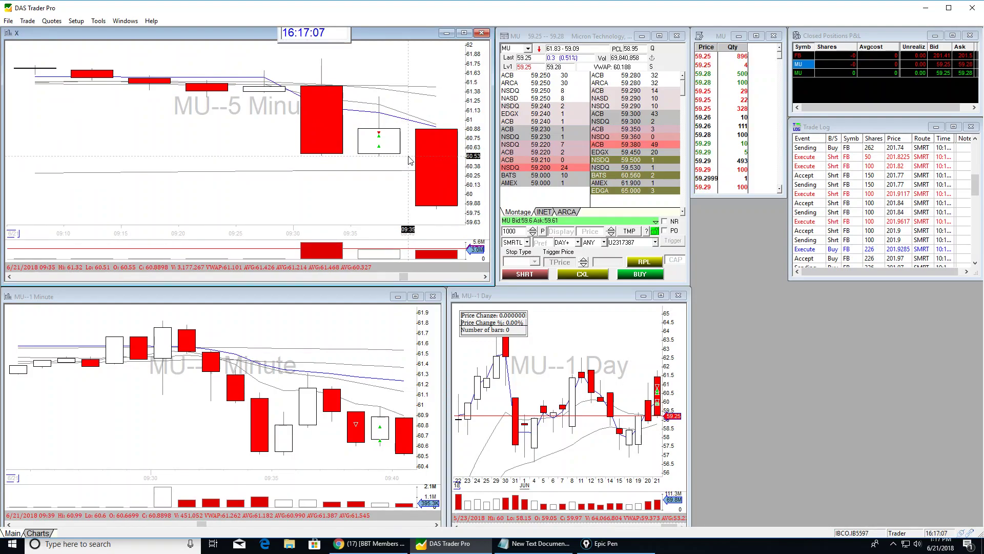
pyautogui.scroll(1, 413, 155)
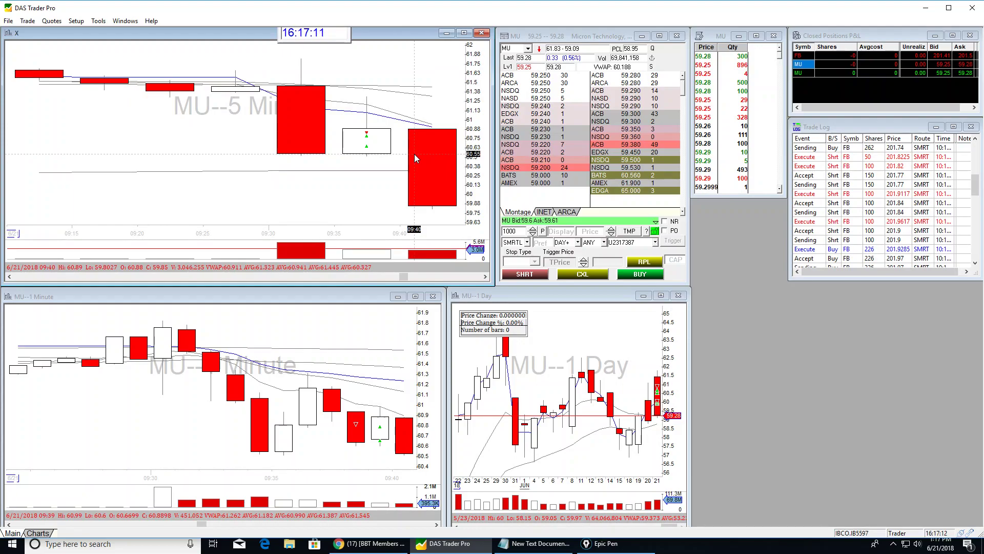
# Try a downward pen stroke over the 09:40 candle on the 5-minute chart, and briefly preview the 09:45 candle
pyautogui.hotkey('ctrl', 'shift', '3')
pyautogui.moveTo(415, 154); pyautogui.dragTo(421, 206)
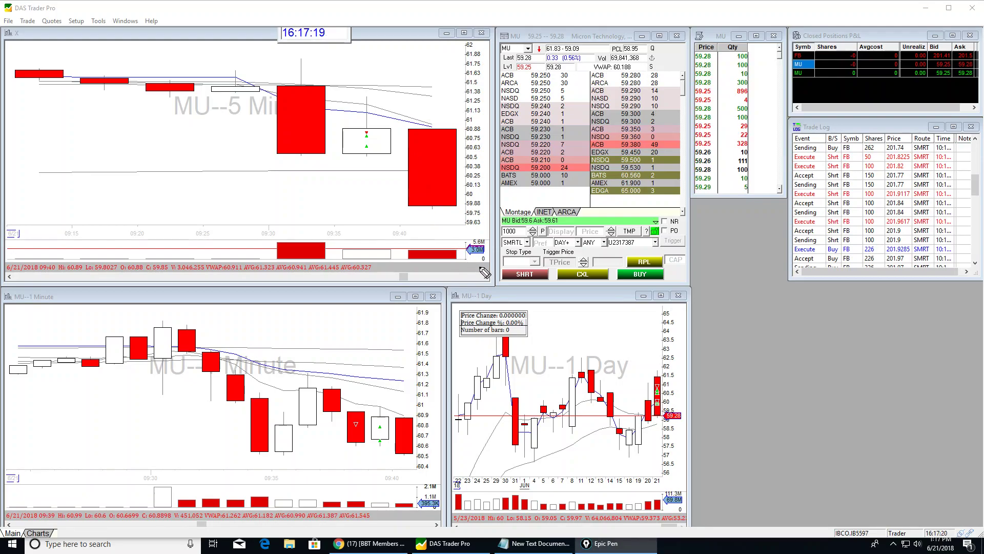
pyautogui.click(485, 277)
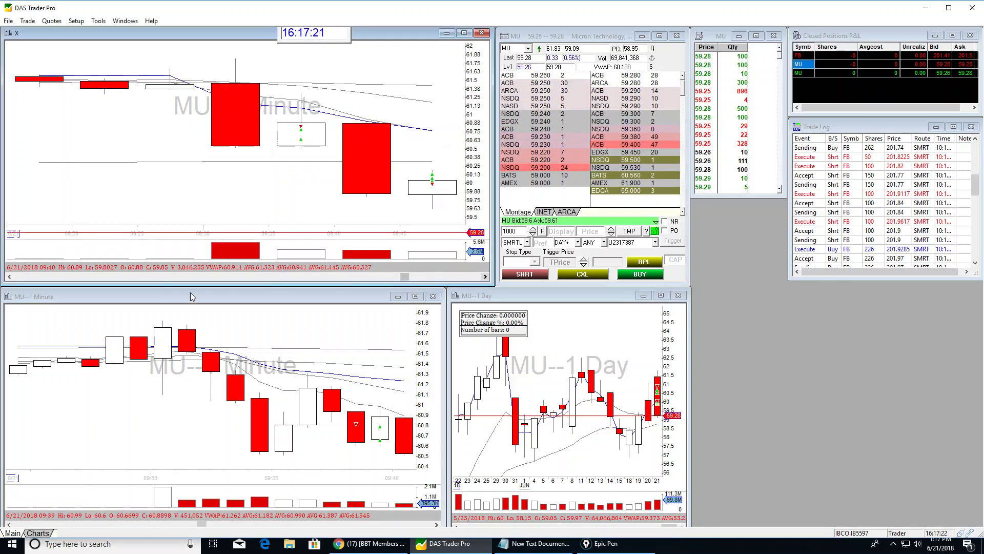
pyautogui.click(11, 278)
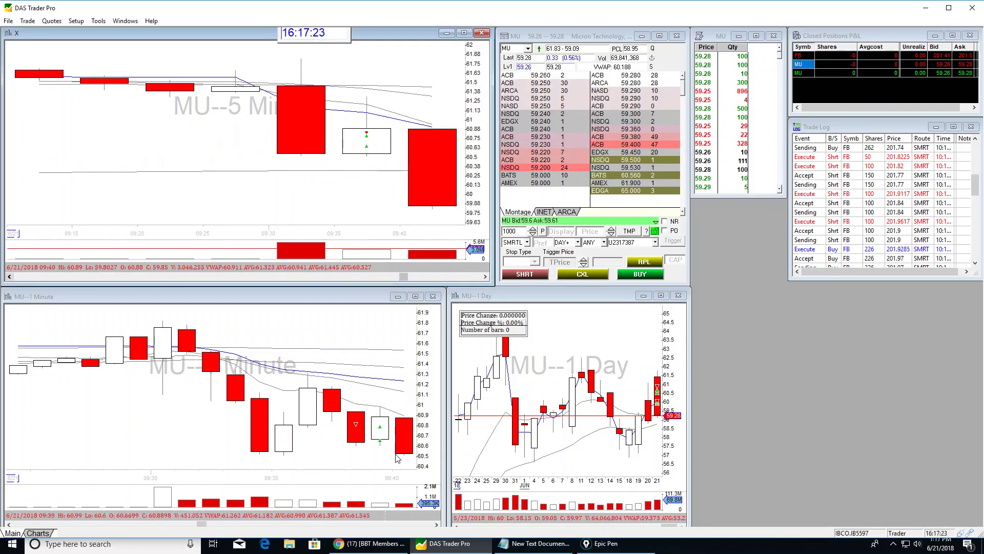
# Advance the MU 1-minute chart candle by candle to the 09:47 candle
pyautogui.click(436, 524)
pyautogui.click(436, 524)
pyautogui.click(436, 524)
pyautogui.click(436, 524)
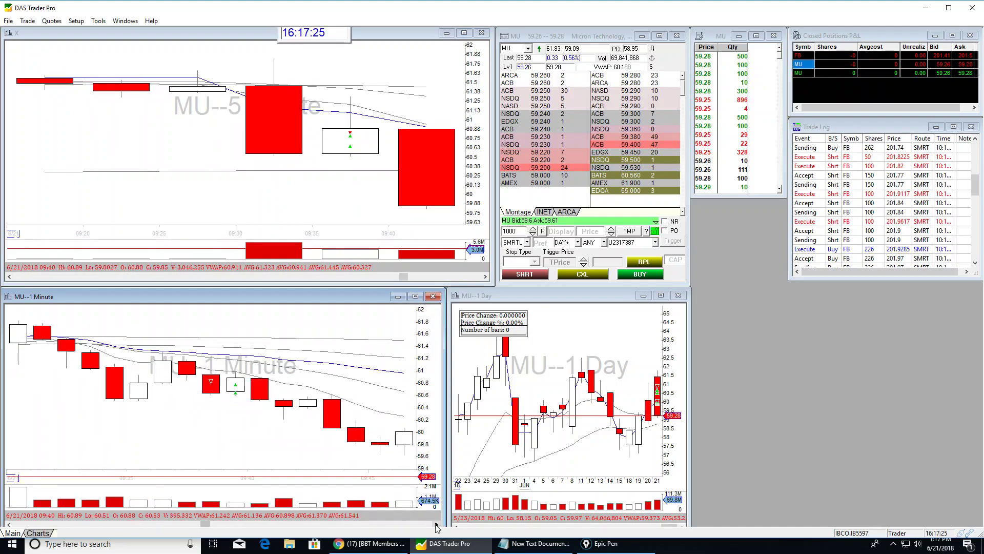
pyautogui.click(436, 524)
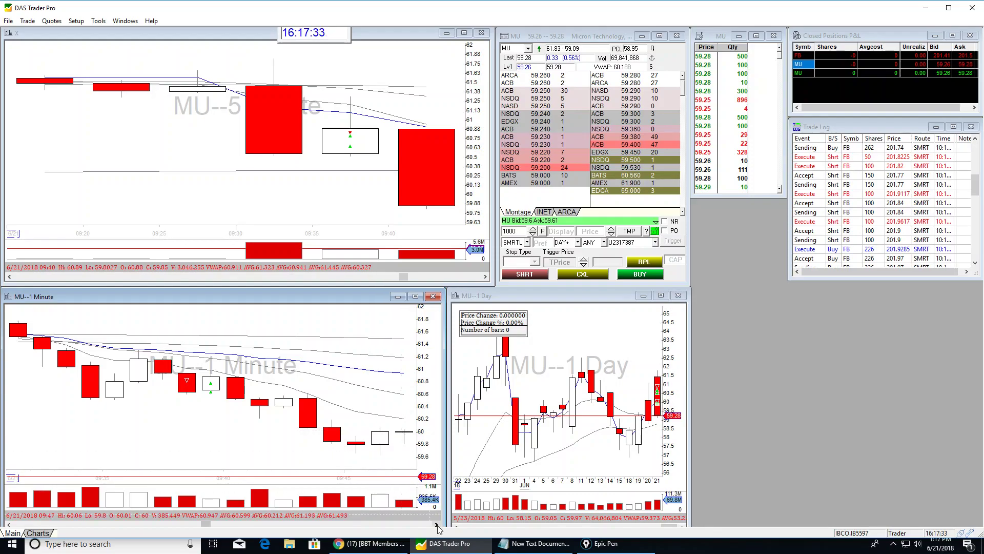
# Advance the 1-minute chart to the 09:48 candle and examine its trade markers against the moving averages up close
pyautogui.scroll(3, 395, 413)
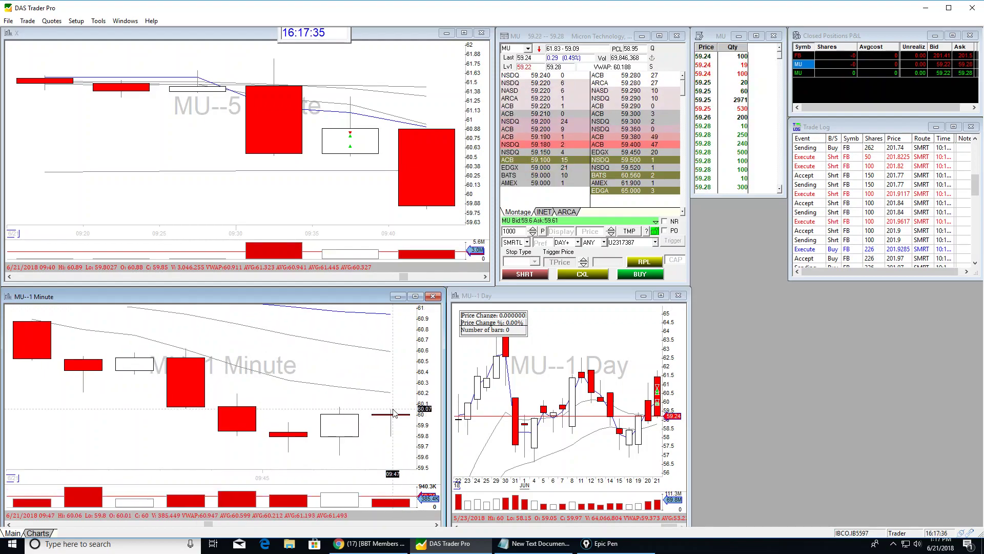
pyautogui.scroll(1, 396, 413)
pyautogui.scroll(-2, 443, 526)
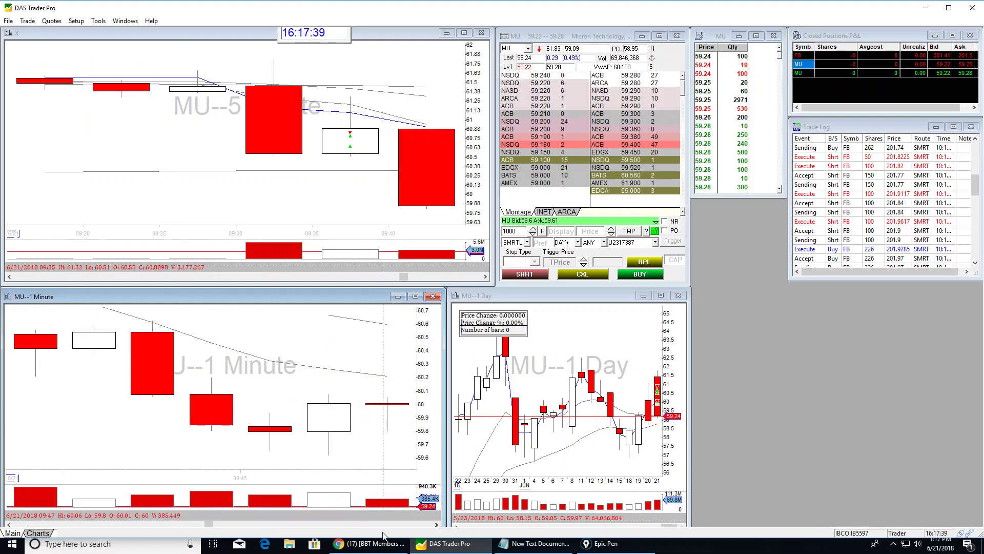
pyautogui.click(438, 525)
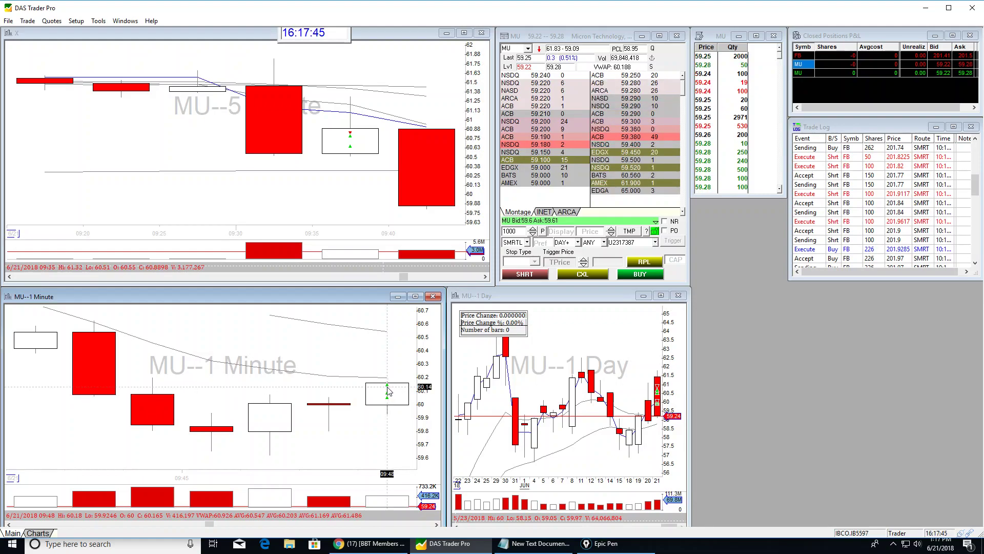
pyautogui.scroll(1, 394, 390)
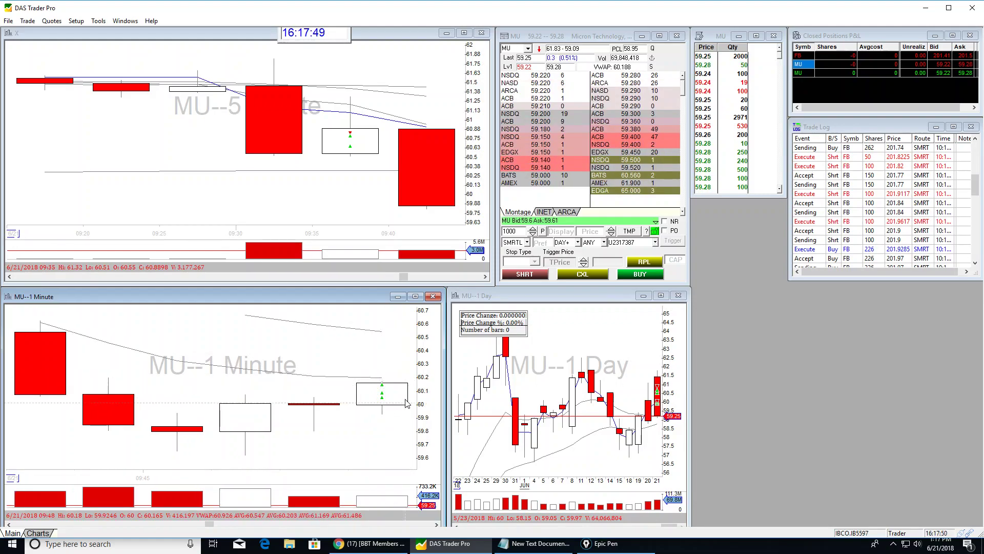
pyautogui.scroll(-3, 395, 387)
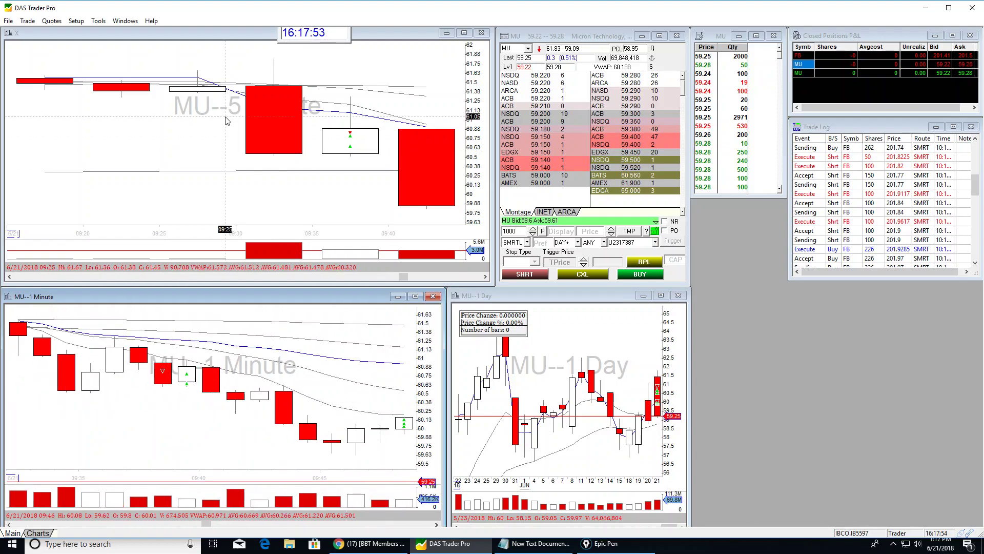
# Draw five downward-sloping yellow pen strokes above and below the 09:30 to 09:40 candles on the 5-minute chart
pyautogui.hotkey('ctrl', 'shift', '3')
pyautogui.moveTo(217, 111); pyautogui.dragTo(333, 195)
pyautogui.moveTo(270, 54); pyautogui.dragTo(450, 154)
pyautogui.moveTo(267, 174); pyautogui.dragTo(363, 225)
pyautogui.moveTo(216, 105); pyautogui.dragTo(362, 195)
pyautogui.moveTo(292, 55); pyautogui.dragTo(451, 154)
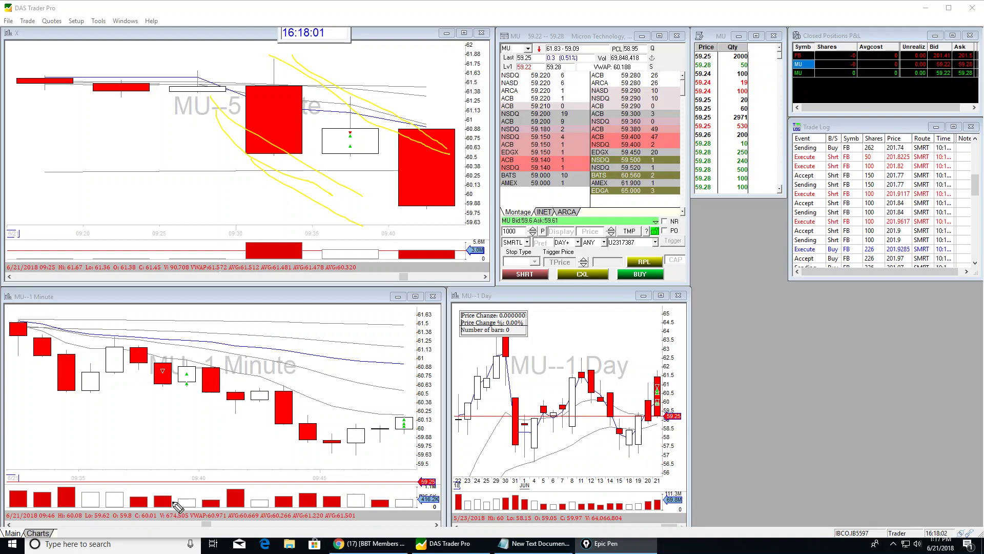
# Draw a descending yellow pen curve above the candles on the 1-minute chart, ending at the 09:48 candle
pyautogui.scroll(1, 173, 502)
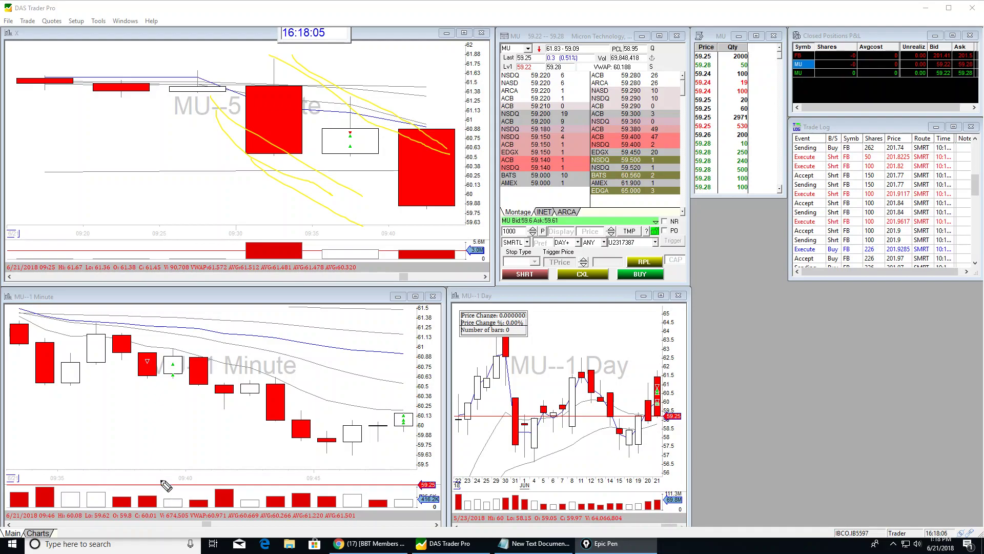
pyautogui.moveTo(53, 333)
pyautogui.mouseDown()
pyautogui.moveTo(123, 338)
pyautogui.moveTo(415, 414)
pyautogui.mouseUp()
pyautogui.hotkey('ctrl', 'shift', '2')
# Advance the 1-minute chart to the 09:51 candle and mark the 09:49 sell marker with a short horizontal pen stroke
pyautogui.click(436, 523)
pyautogui.click(436, 523)
pyautogui.click(438, 524)
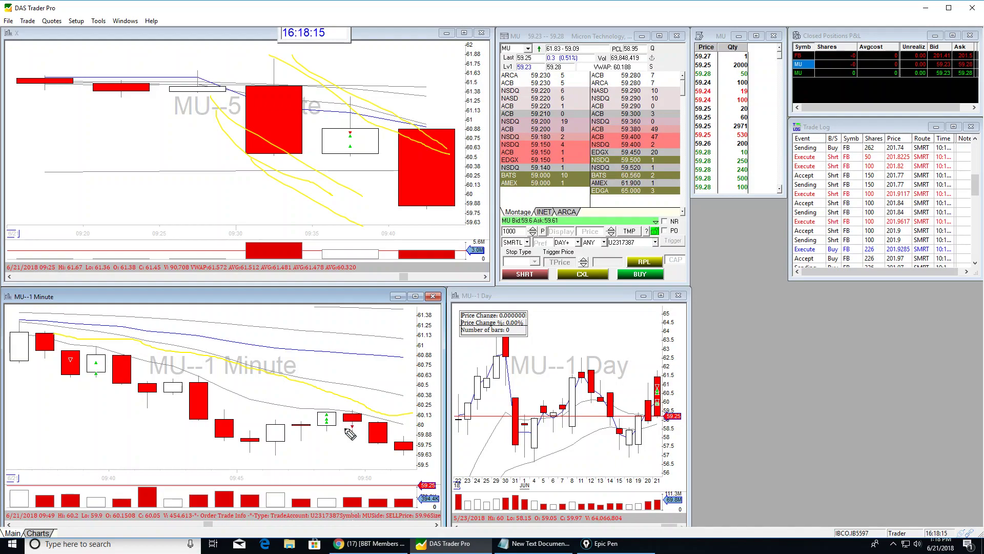
pyautogui.moveTo(353, 427); pyautogui.dragTo(344, 427)
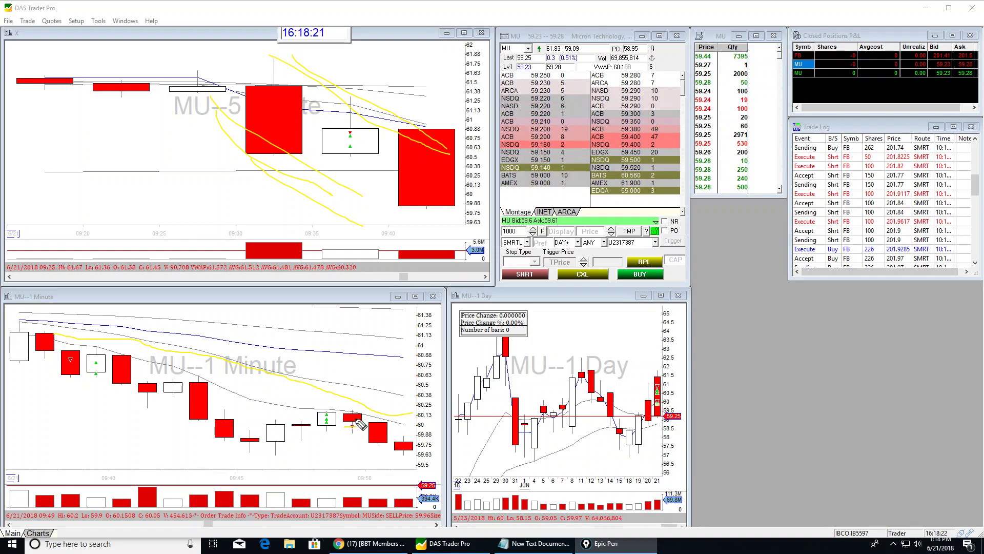
pyautogui.hotkey('ctrl', 'shift', '2')
pyautogui.scroll(-2, 333, 422)
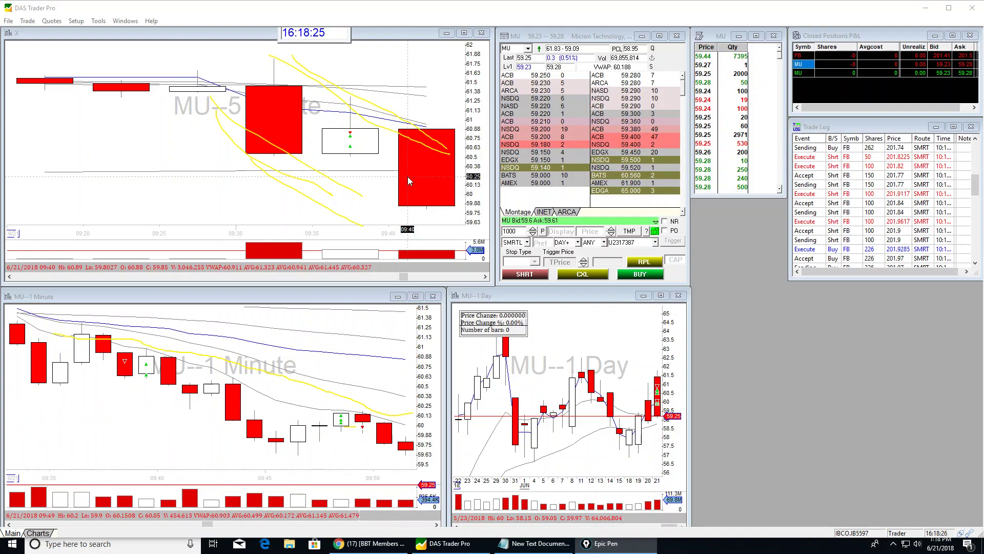